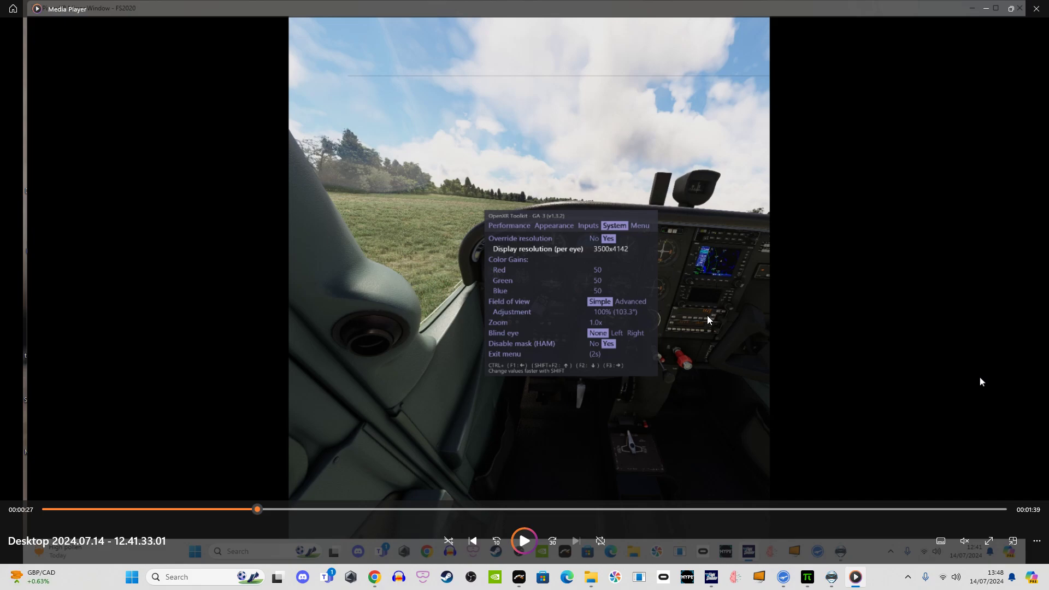
# Advance the recorded clip to the OpenXR Toolkit Performance page and compare the Preset and Custom fixed foveated rendering options
pyautogui.moveTo(810, 585)
pyautogui.hotkey('ctrl', 'Right')
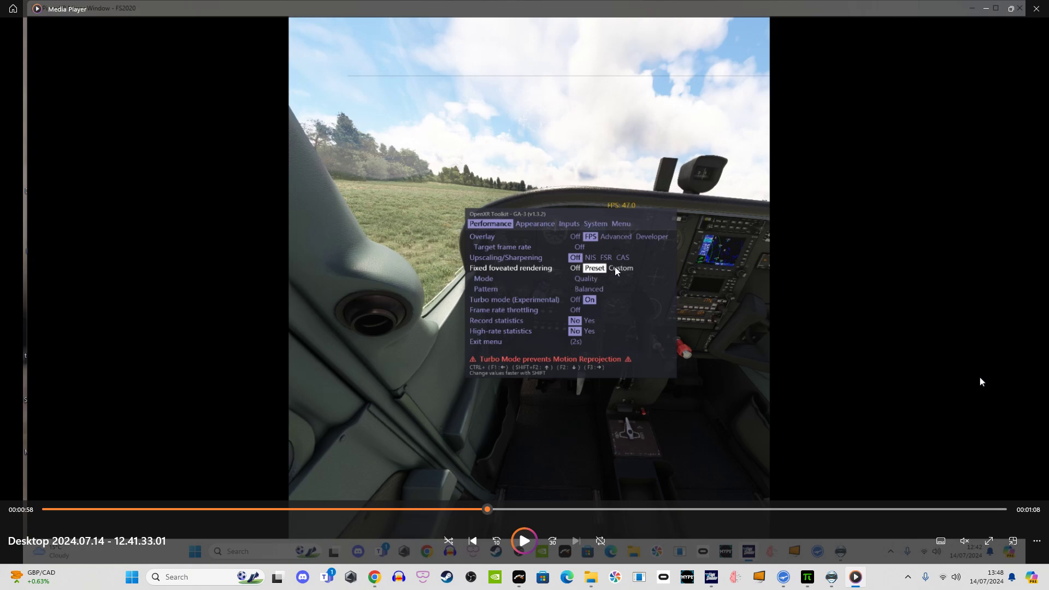
pyautogui.click(528, 538)
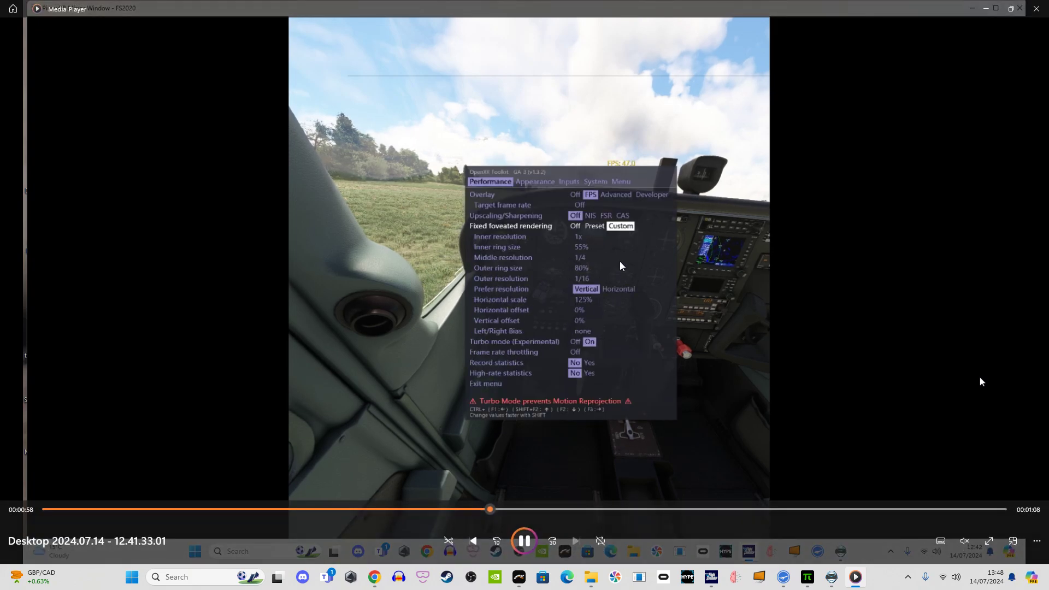
pyautogui.click(525, 540)
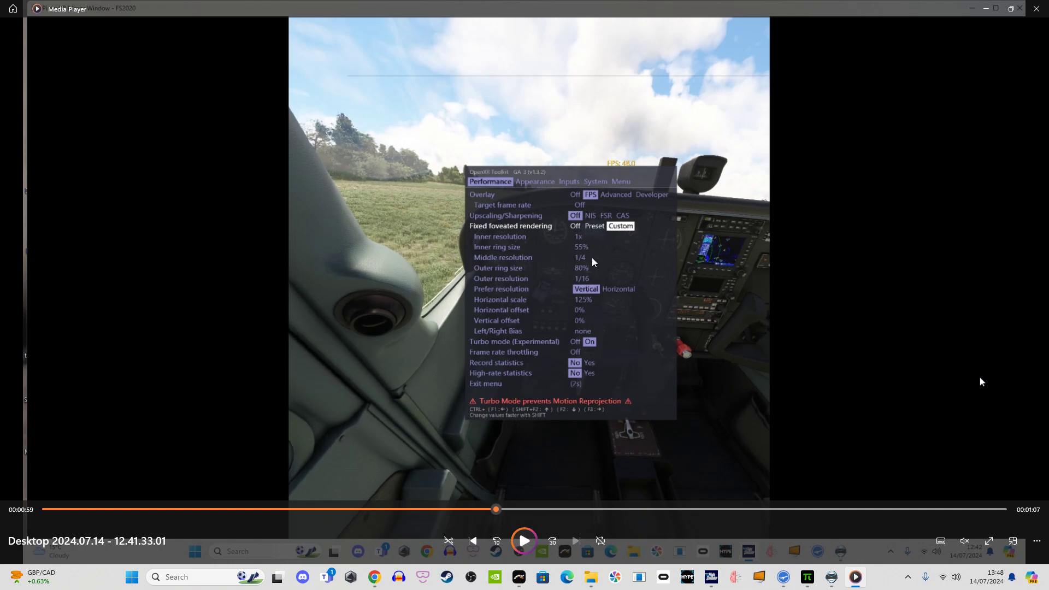
pyautogui.click(528, 510)
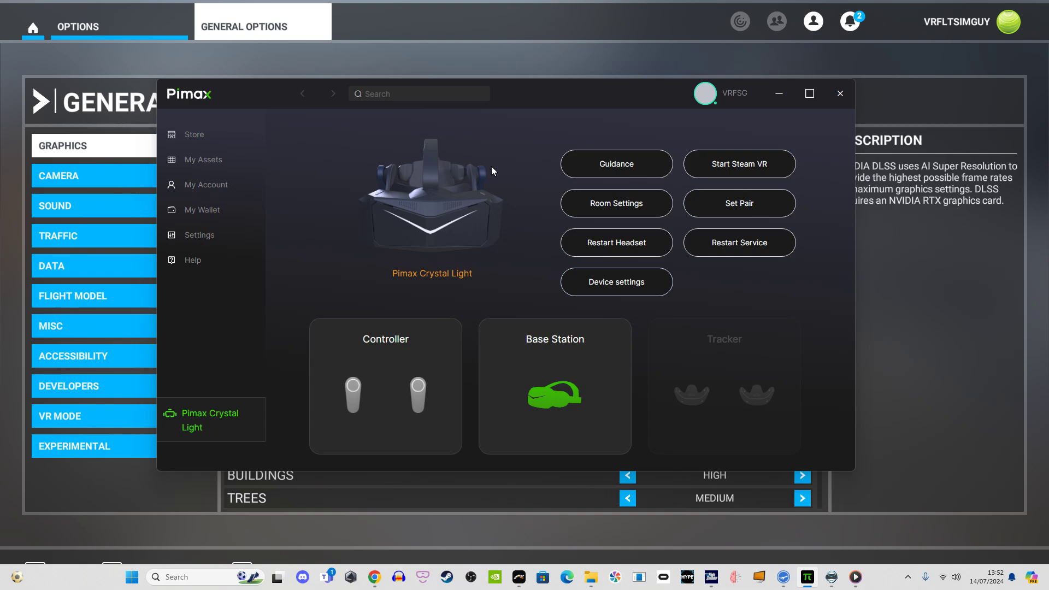
pyautogui.click(591, 284)
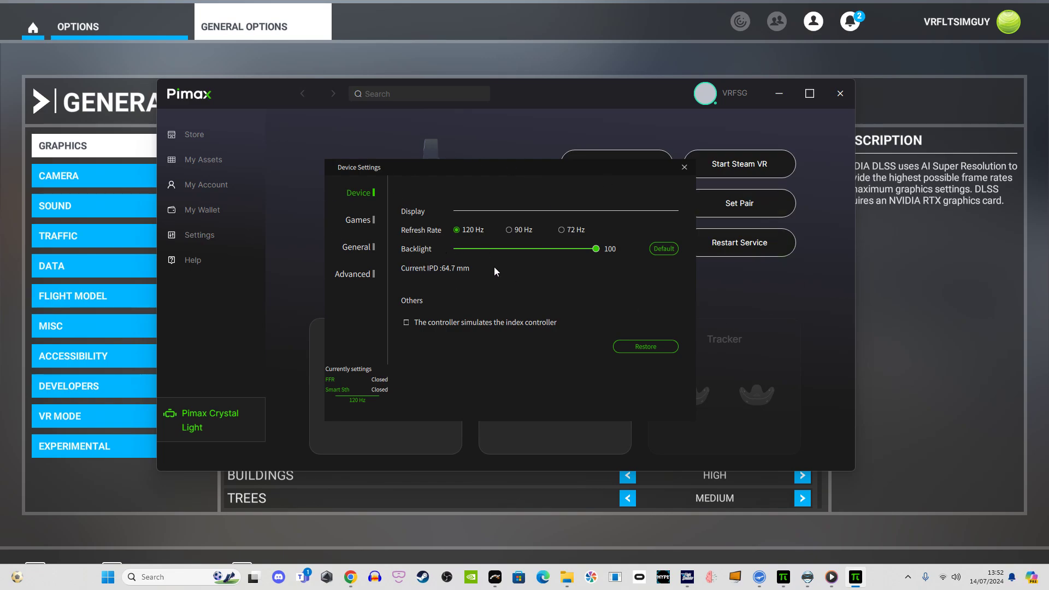
pyautogui.click(509, 231)
# Review the common game settings for render quality, foveated rendering and Smart Smoothing, and recheck the device display settings
pyautogui.click(358, 219)
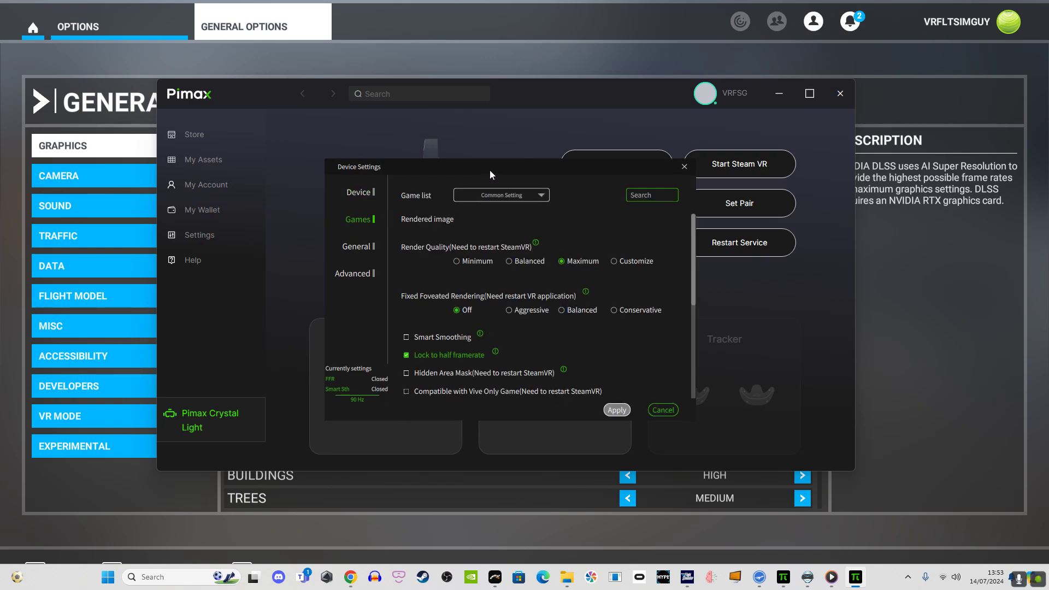
pyautogui.moveTo(490, 170); pyautogui.dragTo(470, 149)
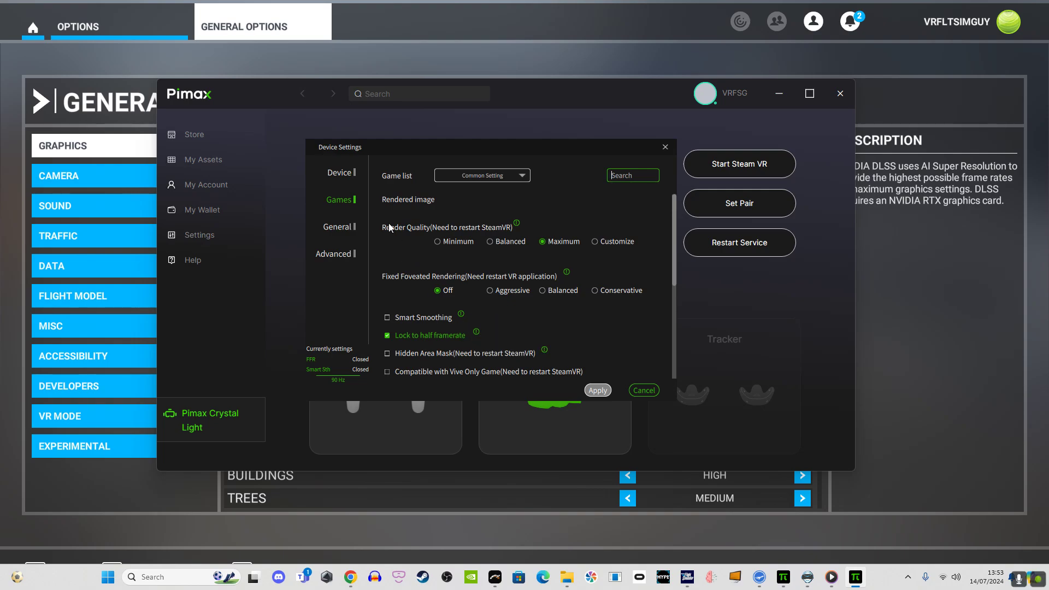
pyautogui.click(341, 173)
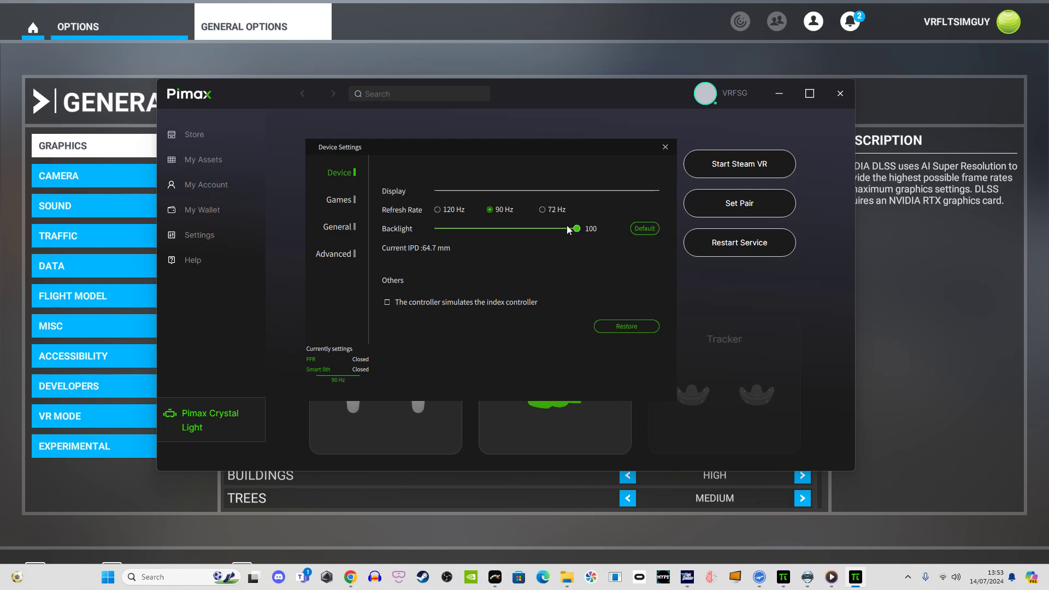
pyautogui.click(342, 233)
pyautogui.click(339, 200)
pyautogui.click(353, 203)
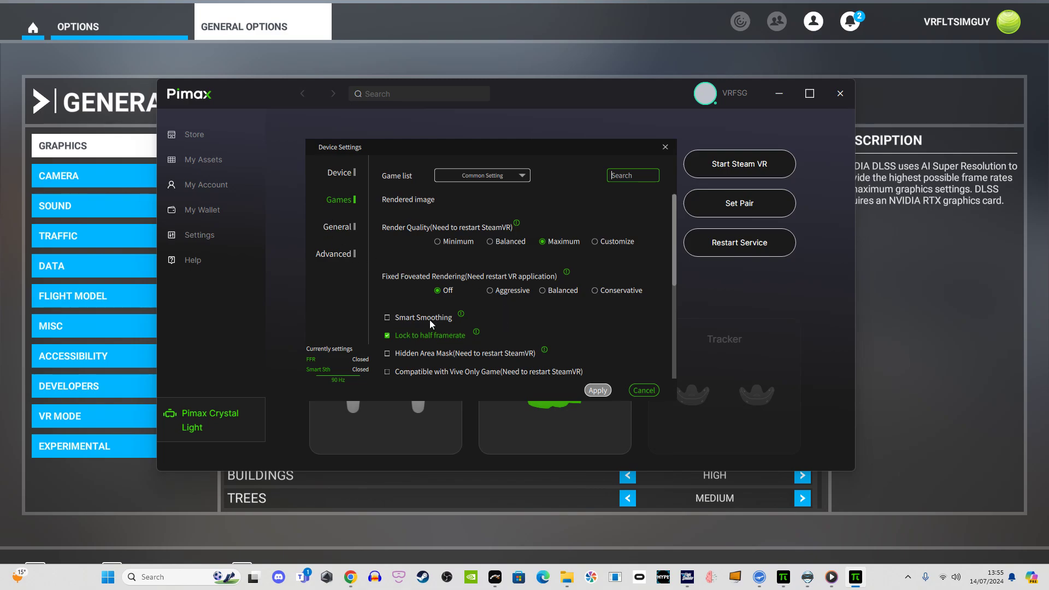
pyautogui.moveTo(461, 315)
# Switch to Media Player and find the point in the clip that shows the OpenXR Toolkit System page with the override resolution
pyautogui.click(832, 578)
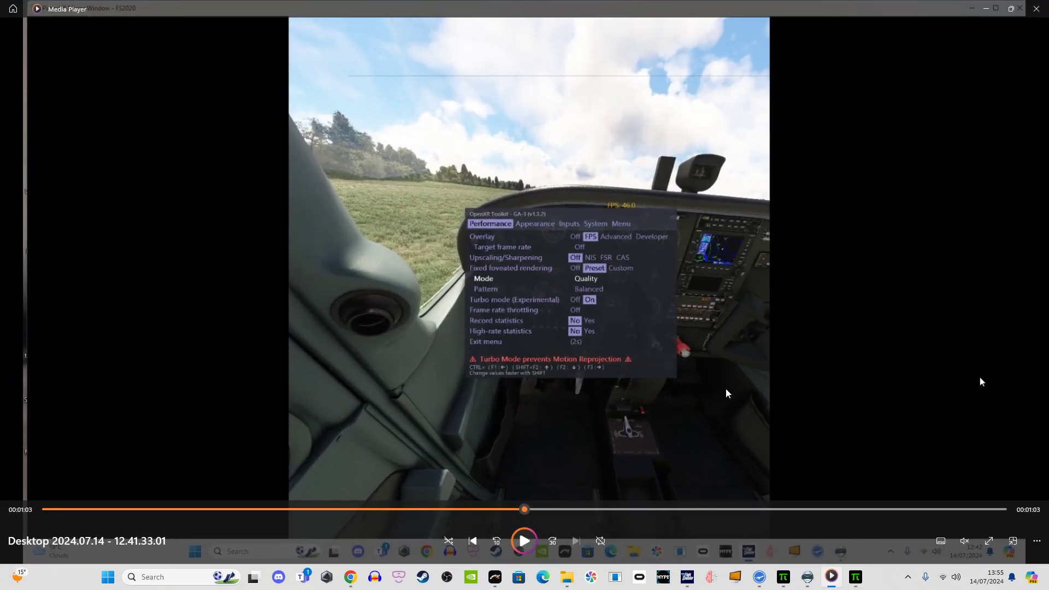
pyautogui.click(449, 509)
pyautogui.click(408, 509)
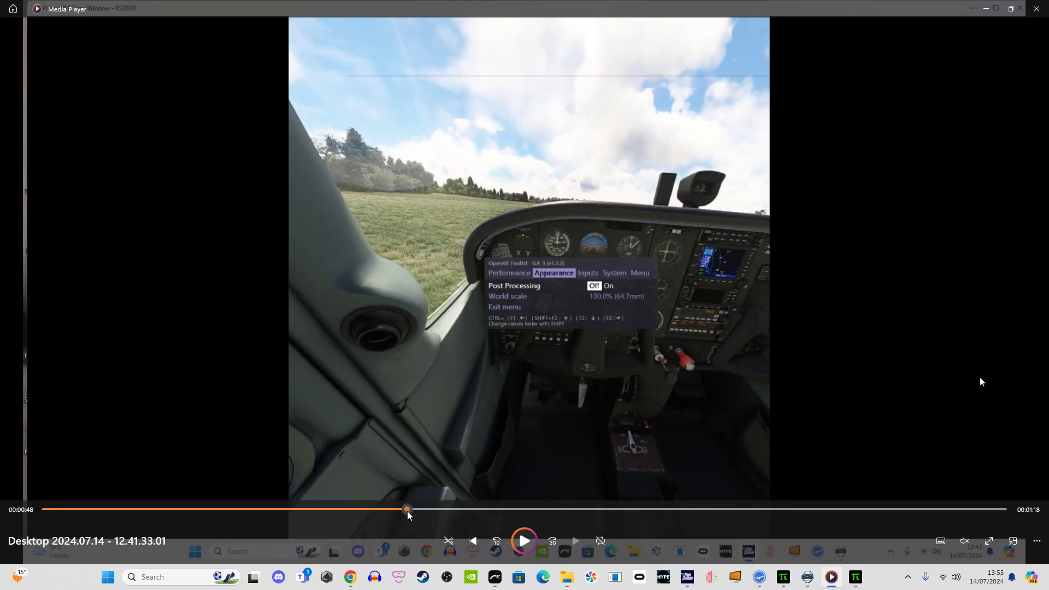
pyautogui.click(574, 509)
pyautogui.moveTo(577, 511); pyautogui.dragTo(213, 510)
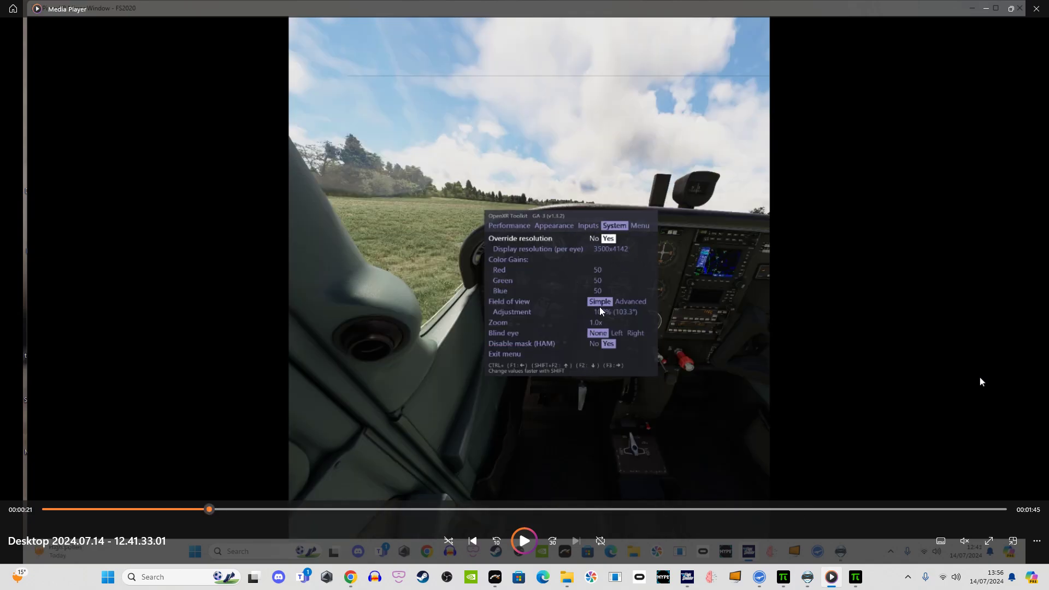
# Switch to Pimax, reopen the device settings and set the games' render quality to Customize at 0.75
pyautogui.click(783, 578)
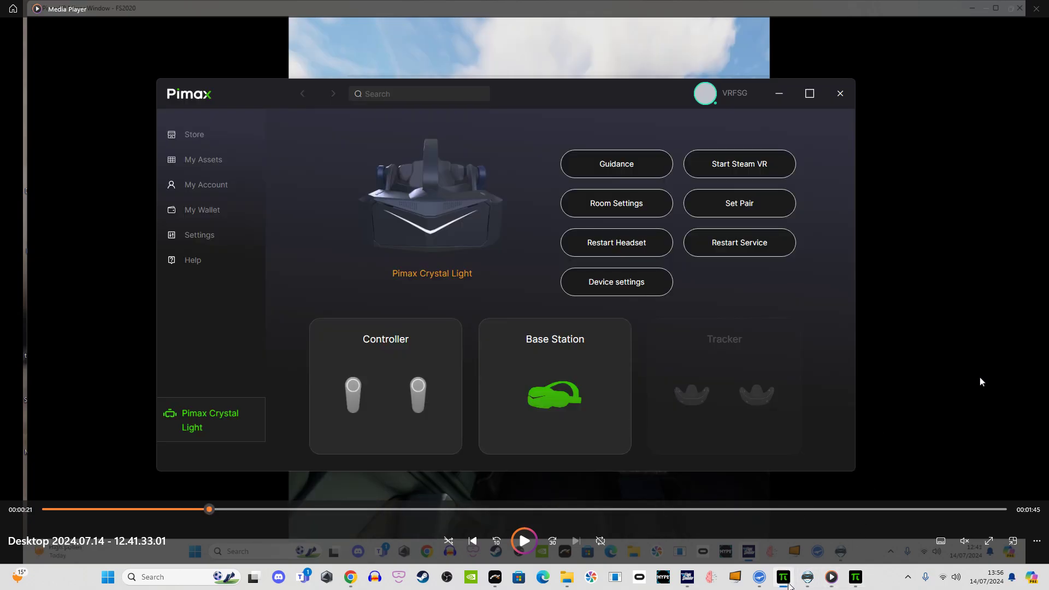
pyautogui.click(616, 282)
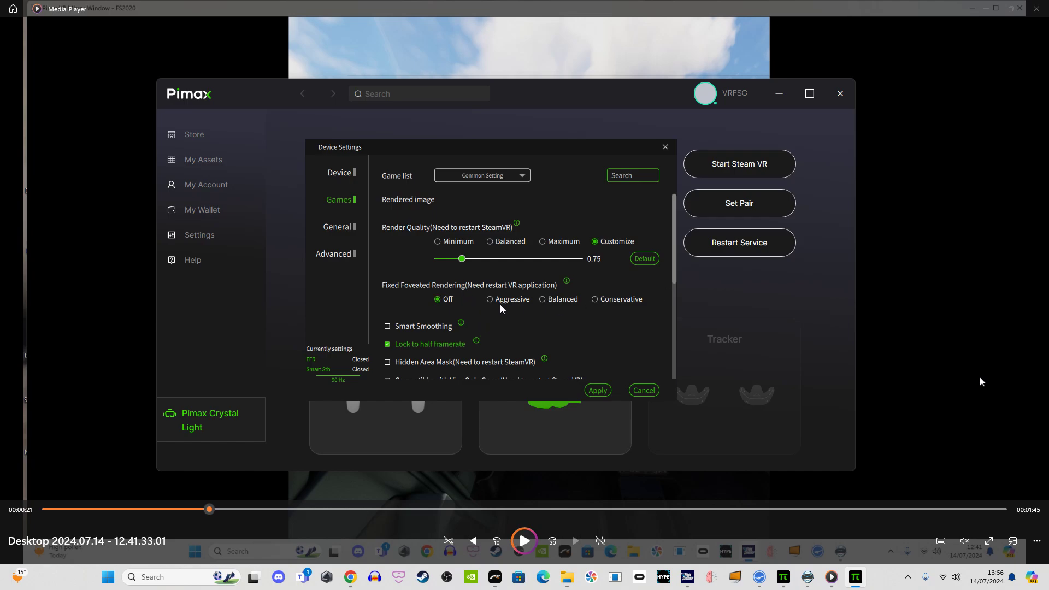
# Switch back to Media Player and examine the Custom and Preset foveated rendering values in the clip
pyautogui.click(495, 509)
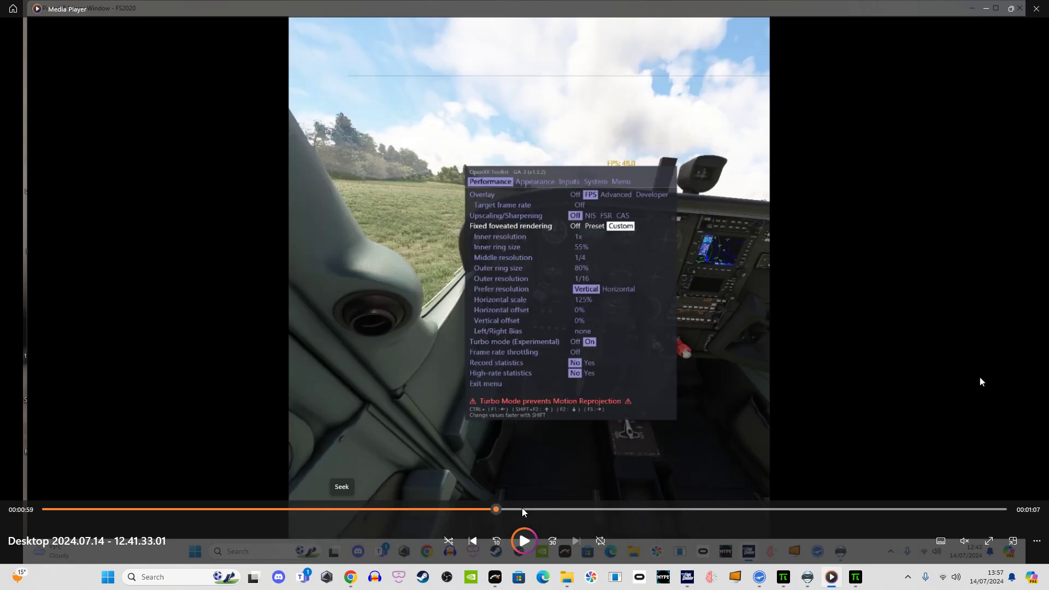
pyautogui.click(485, 510)
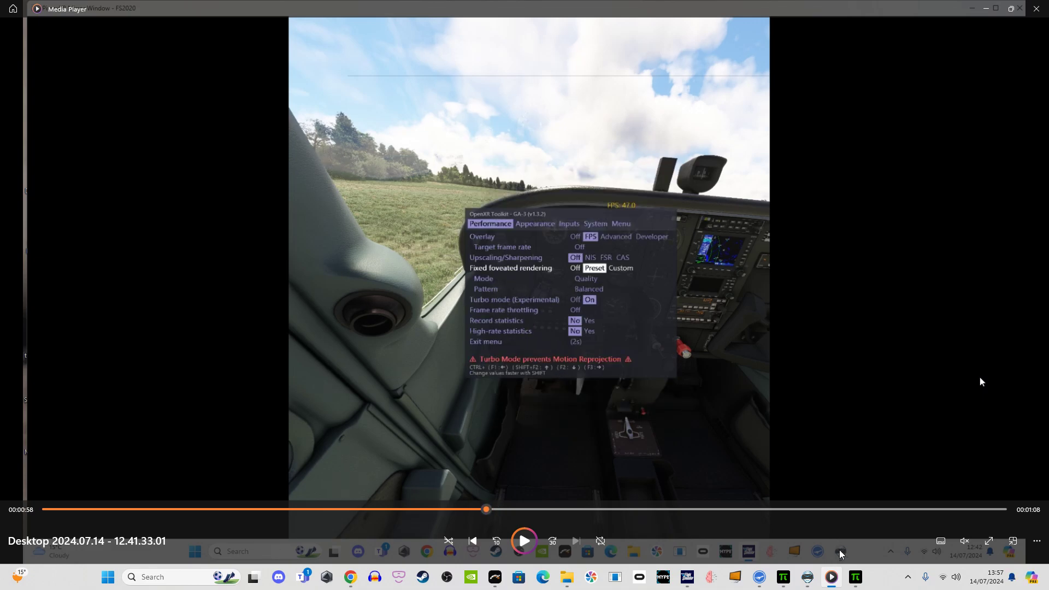
# Search Windows for "gpu" and open the default graphics settings to check hardware-accelerated GPU scheduling
pyautogui.press('super')
pyautogui.write('gpu')
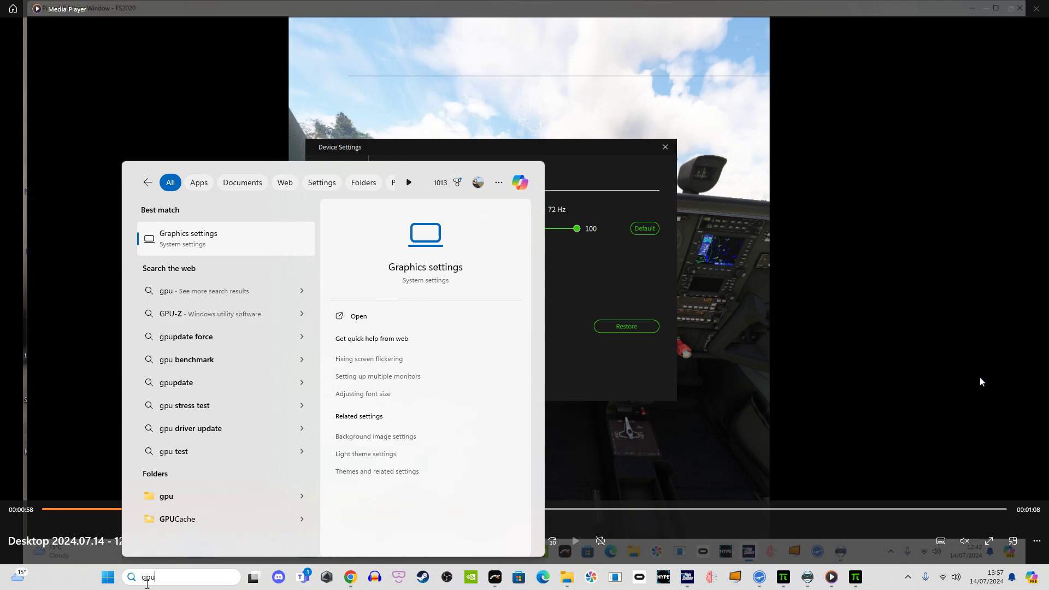
pyautogui.click(205, 243)
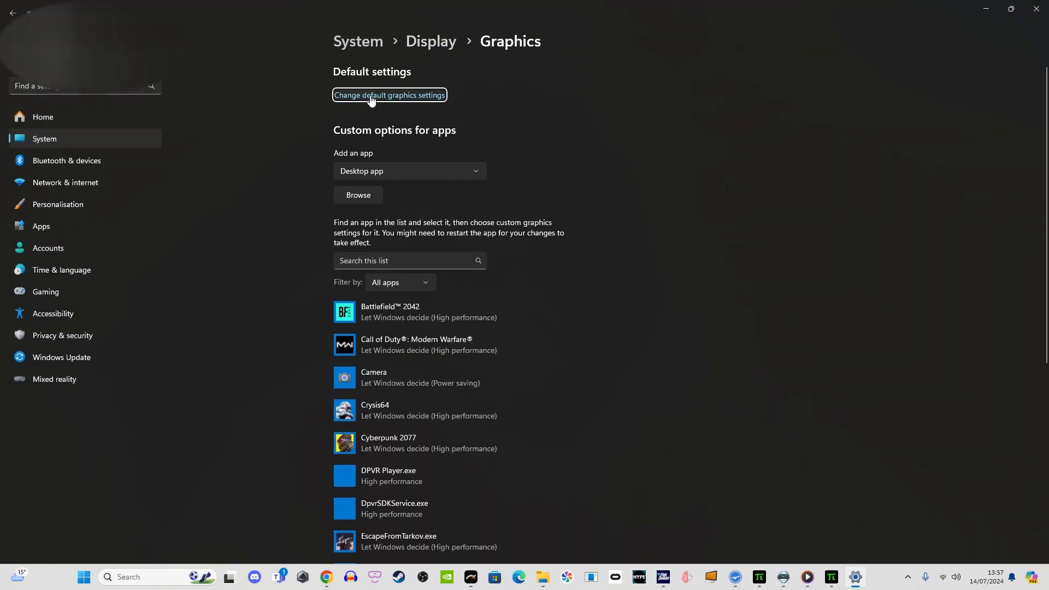
pyautogui.click(371, 98)
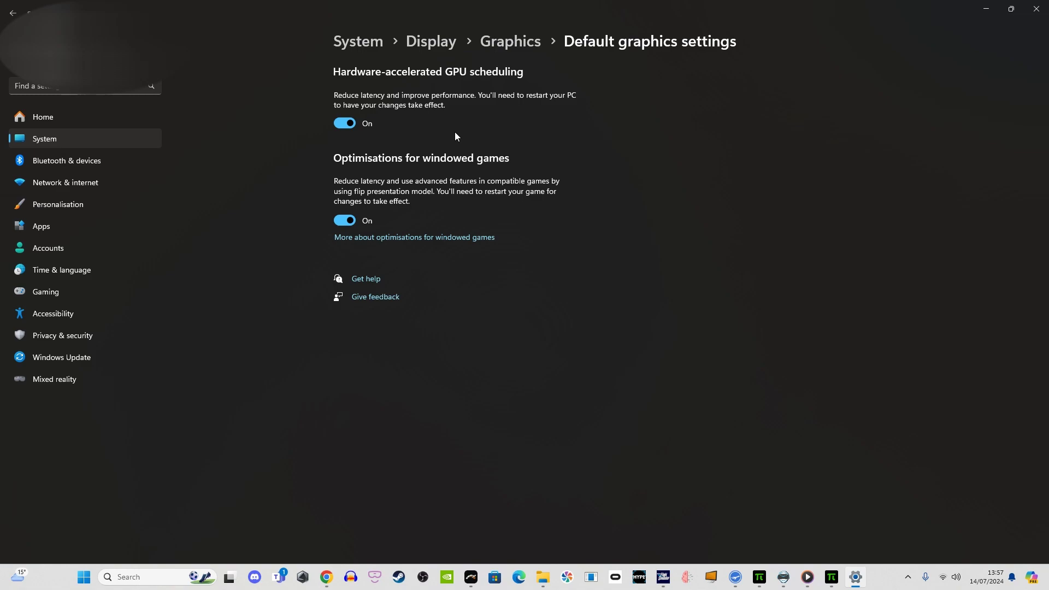
# Search Windows Settings for "game mode" and open the Game Mode settings
pyautogui.click(97, 91)
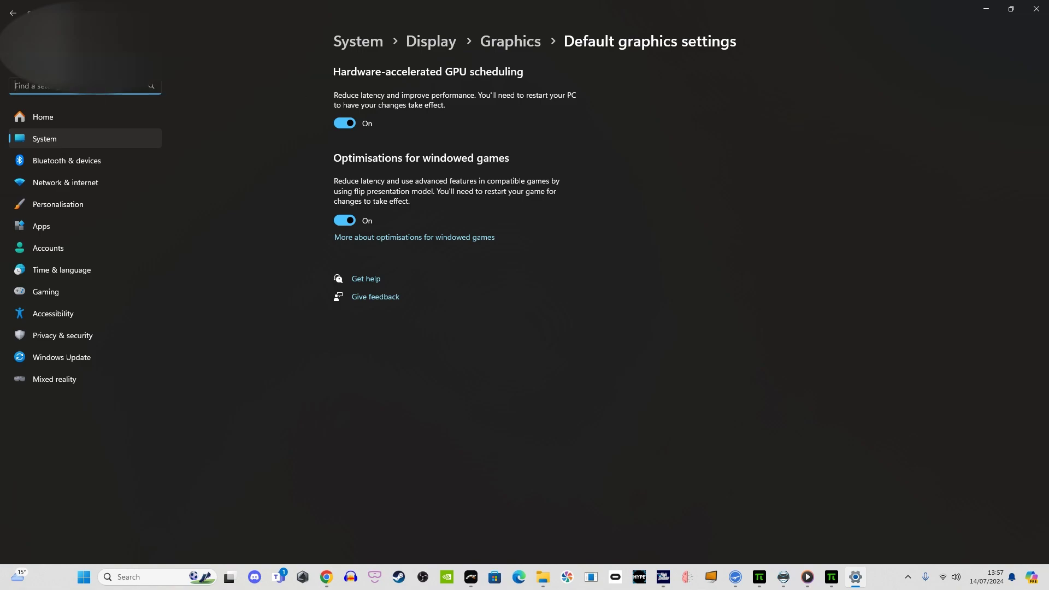
pyautogui.write('gamer')
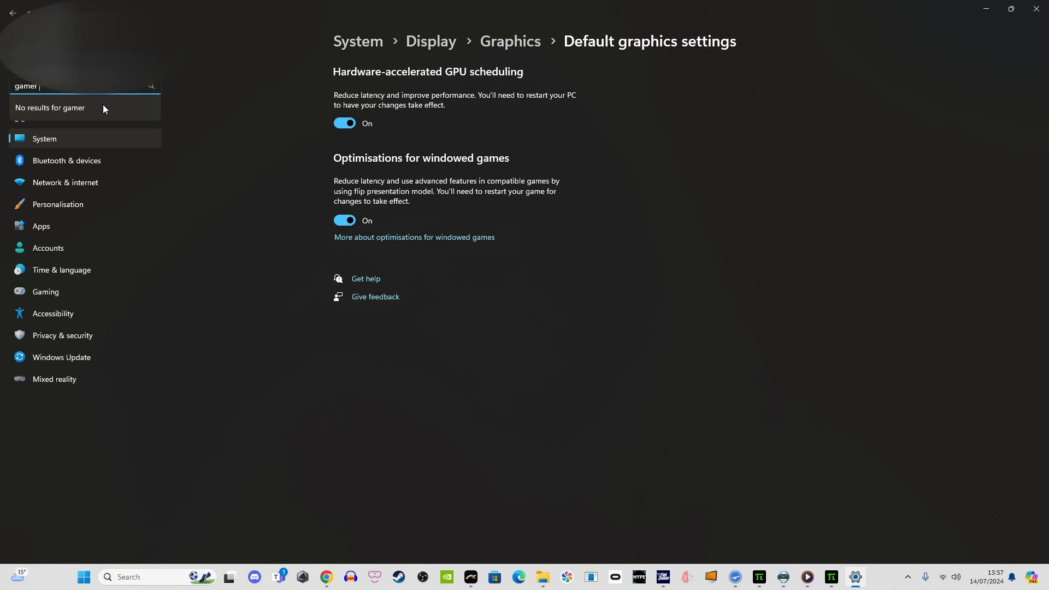
pyautogui.write(' mode')
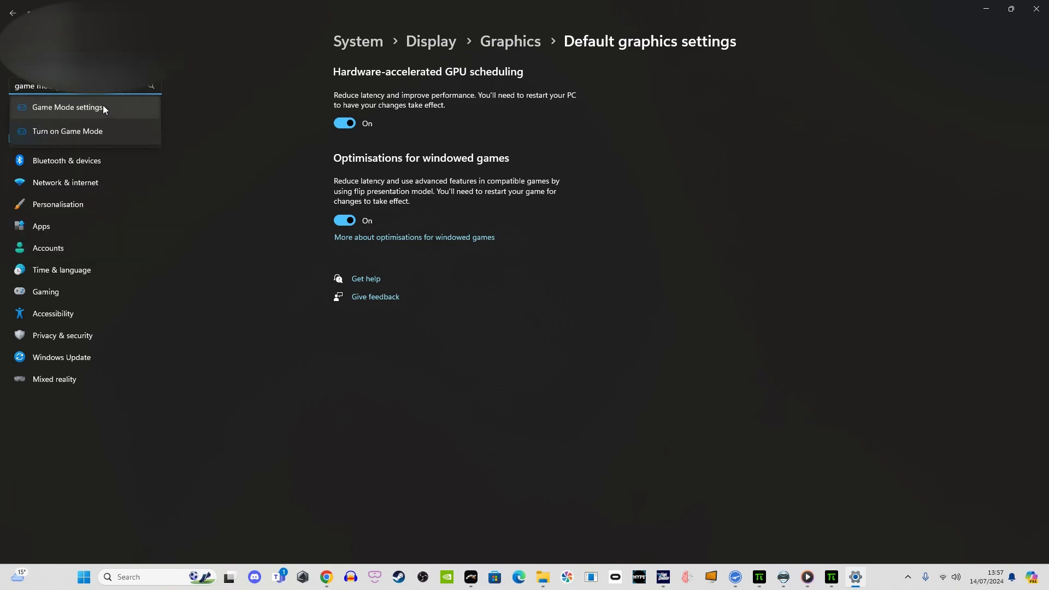
pyautogui.click(103, 105)
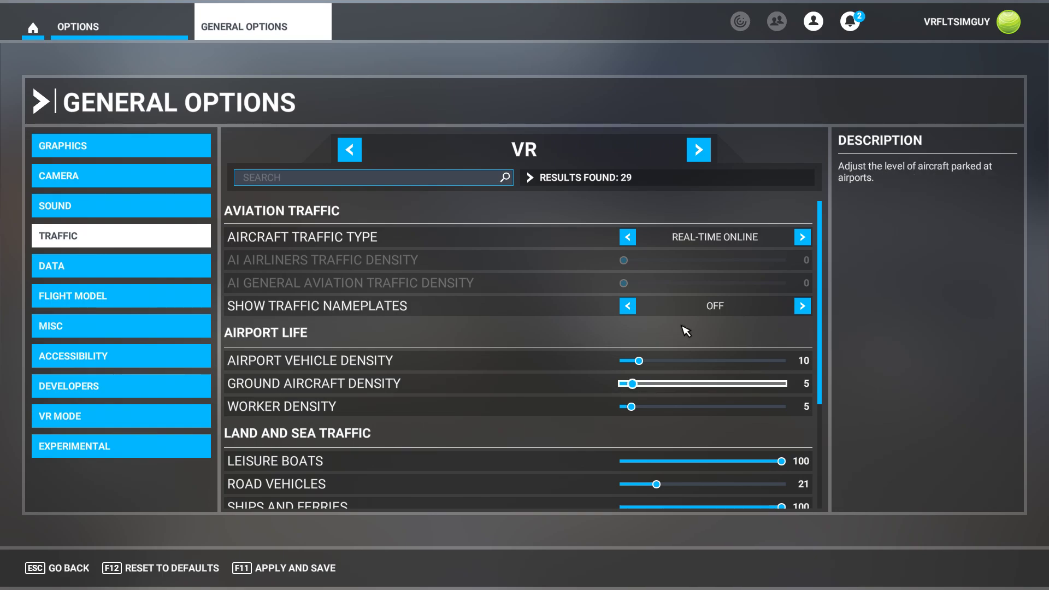
# Try the aircraft traffic type options Off and AI Offline for VR, and return the type to Real-Time Online
pyautogui.click(628, 237)
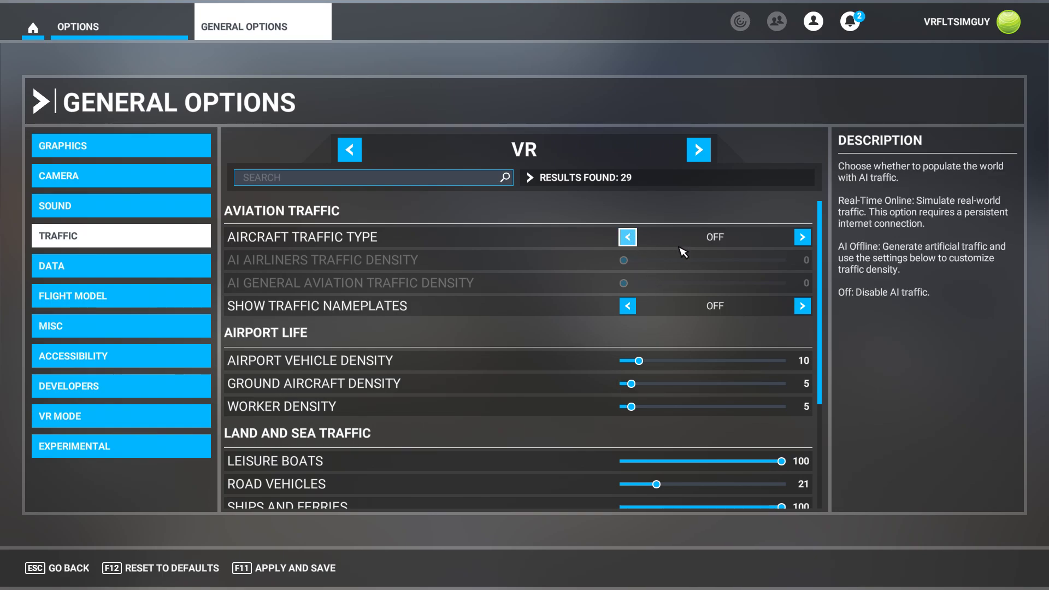
pyautogui.click(803, 237)
pyautogui.click(811, 238)
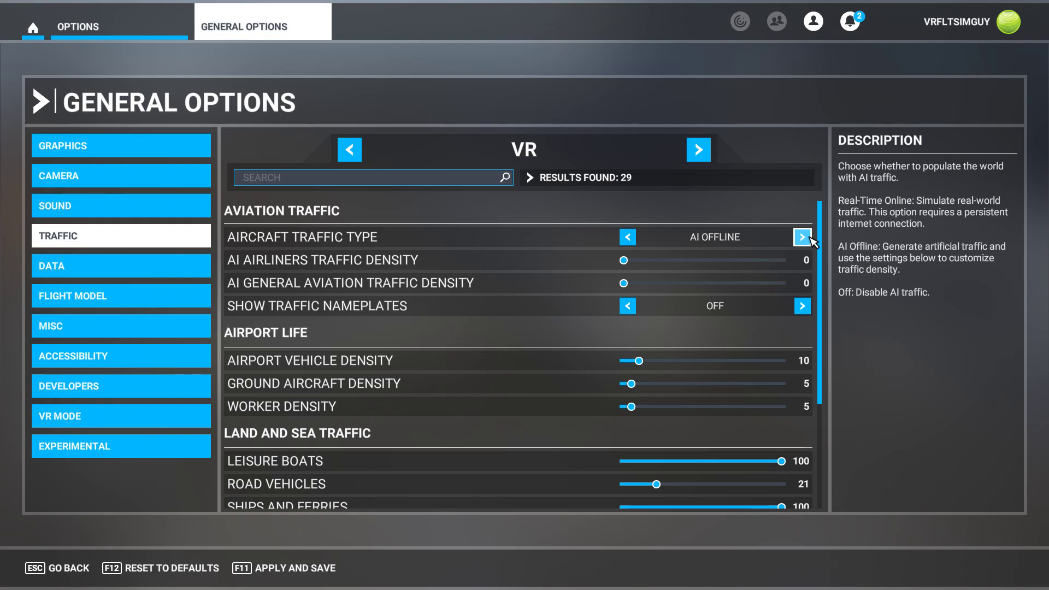
pyautogui.click(629, 239)
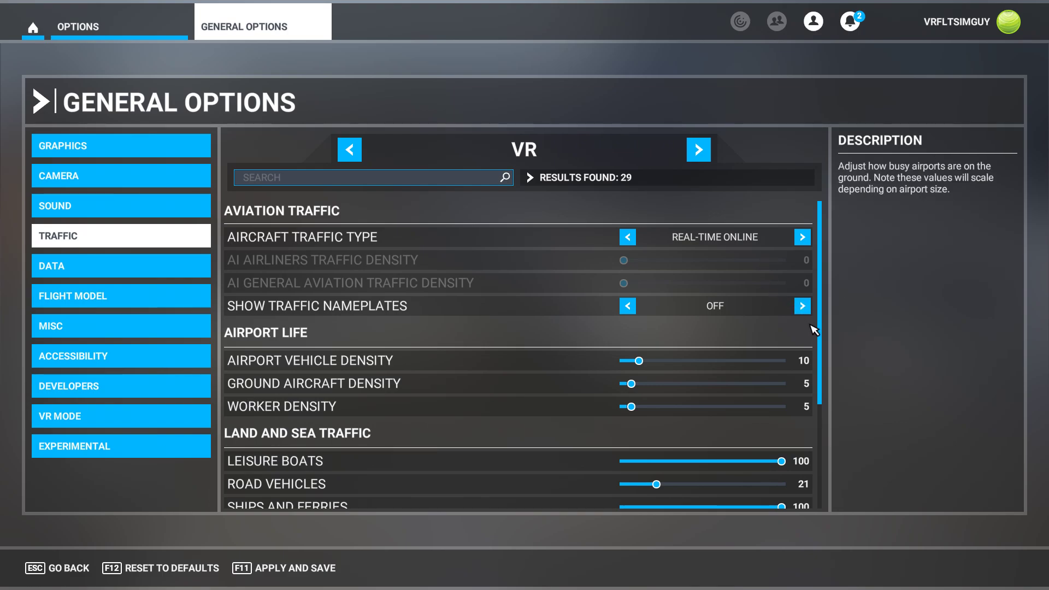
# Review the VR traffic settings for airport life, land and sea traffic, and AI and multiplayer detail
pyautogui.scroll(-3, 819, 350)
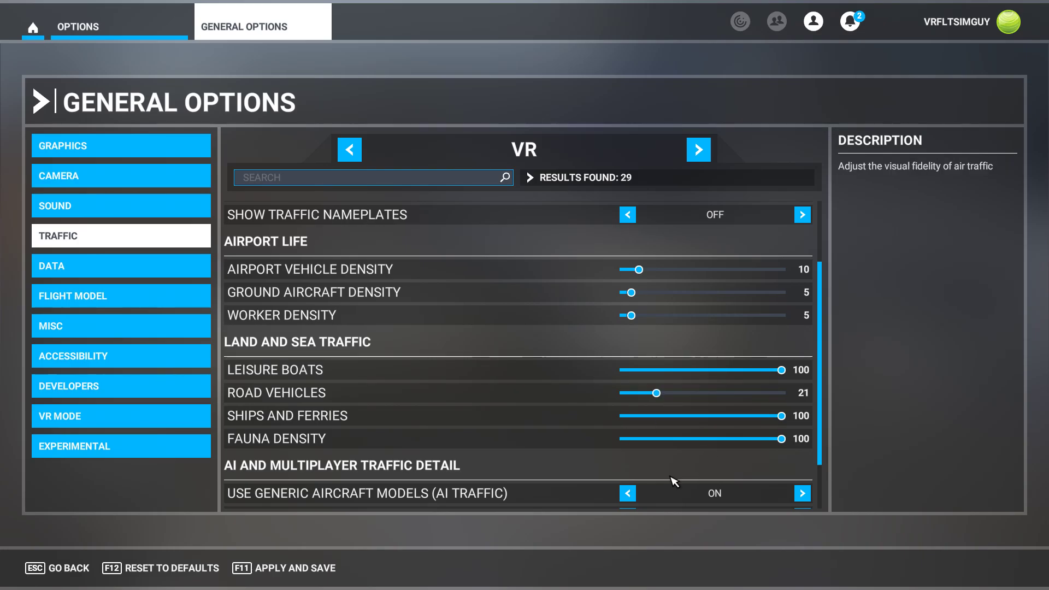
pyautogui.scroll(-1, 821, 426)
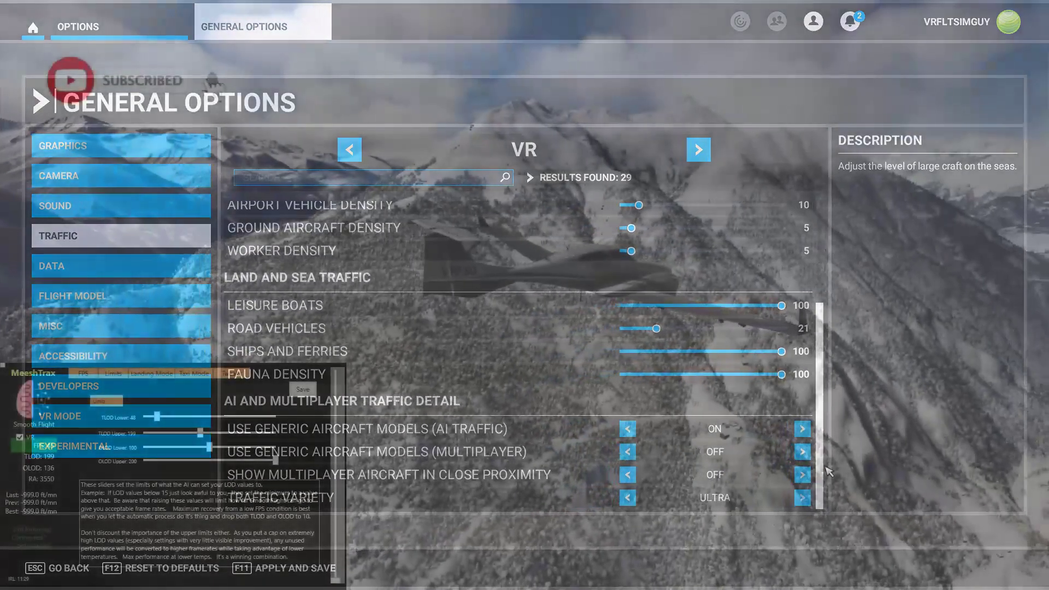